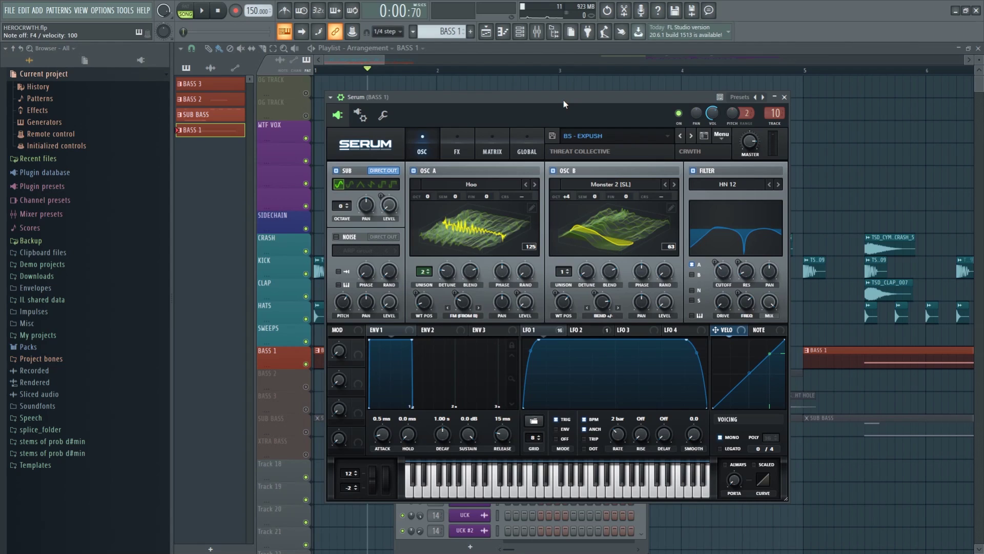
Load the DIST2DULL wavetable from CRWTH WAVETABLES V.1 into oscillator A and raise its wavetable position to 148.
click(505, 186)
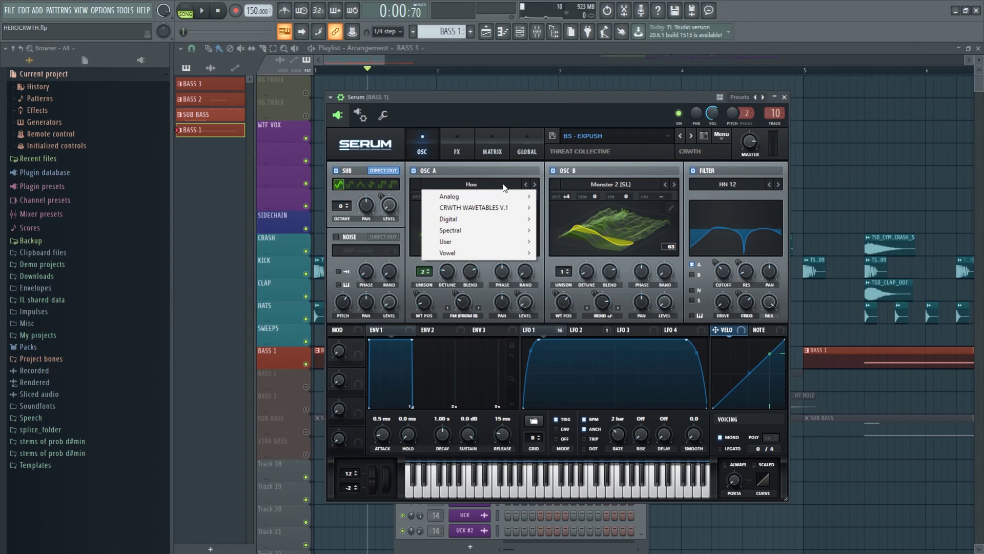
mouse_move(506, 210)
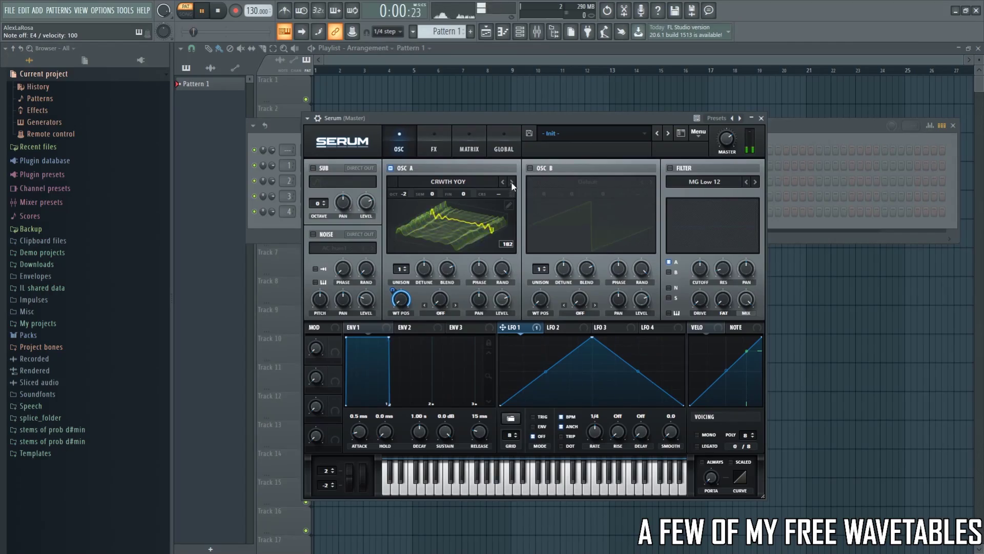
click(512, 182)
click(512, 182)
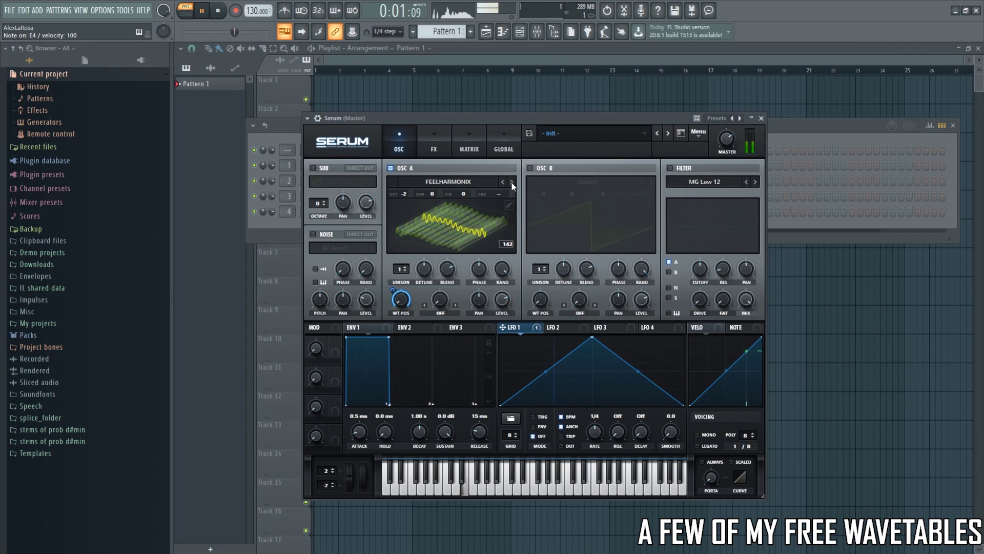
click(511, 182)
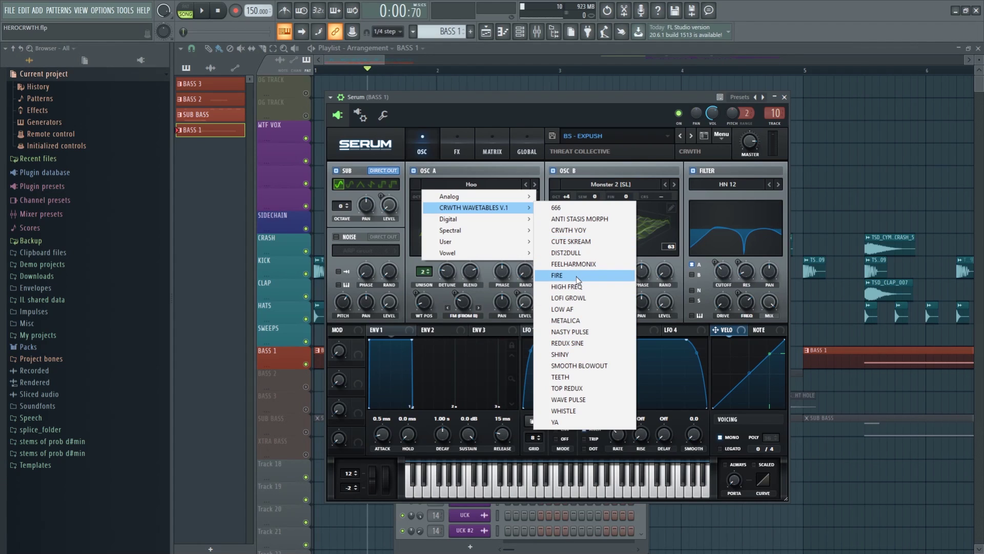
click(566, 253)
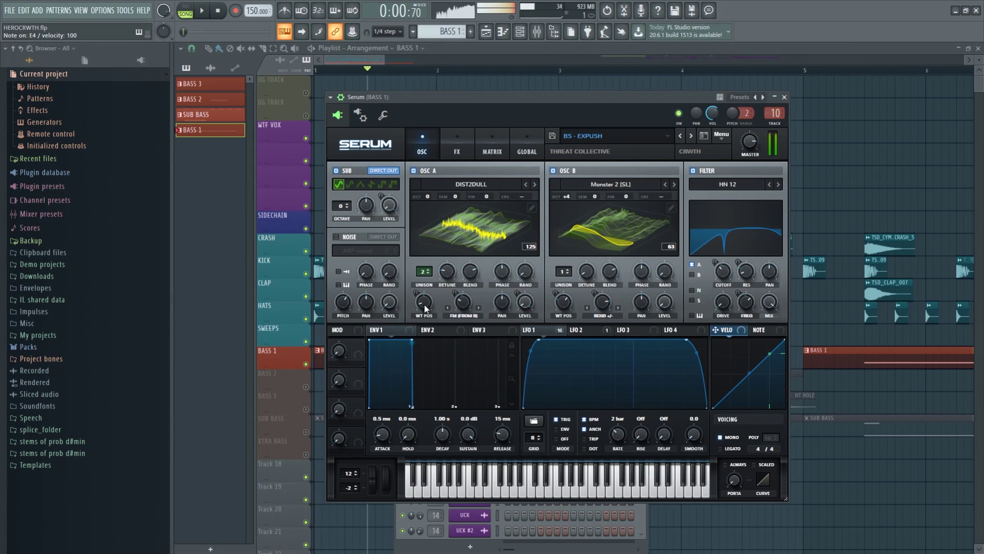
drag(425, 303, 429, 261)
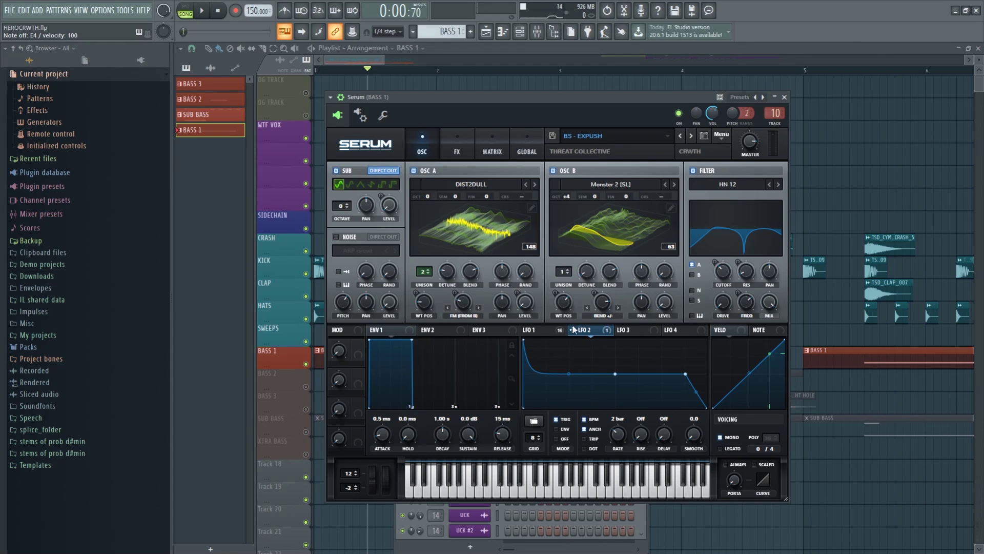
Review the LFO assignments in Serum's modulation matrix for the BASS 1 preset.
click(505, 153)
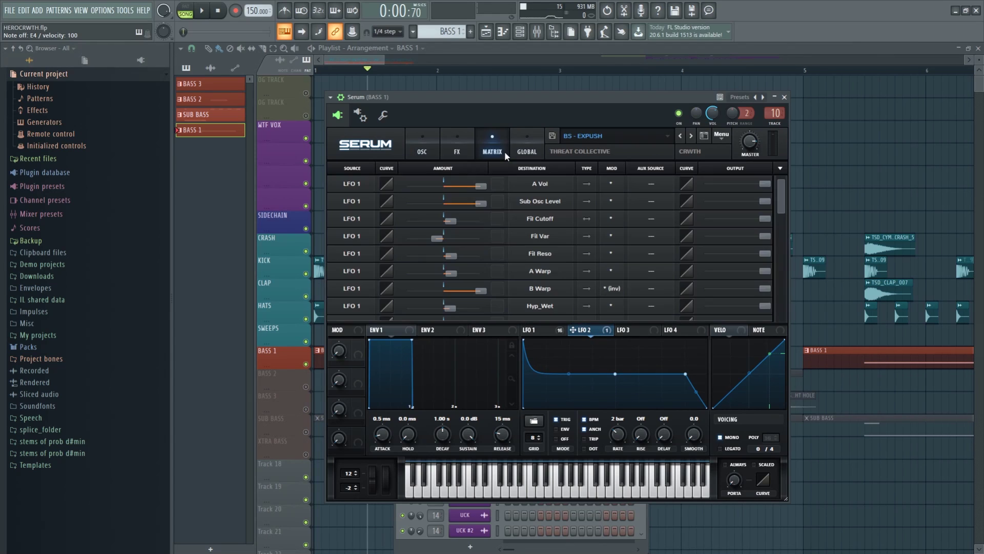
scroll(355, 248, down, 5)
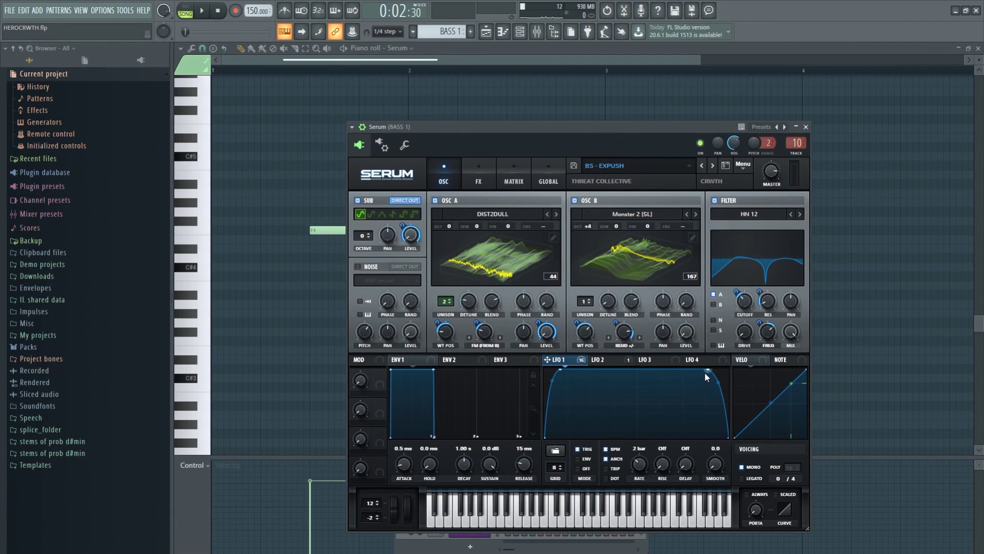
Adjust the curve point near the end of LFO 1's shape and bring up LFO 2.
drag(705, 371, 663, 441)
double_click(663, 388)
click(605, 359)
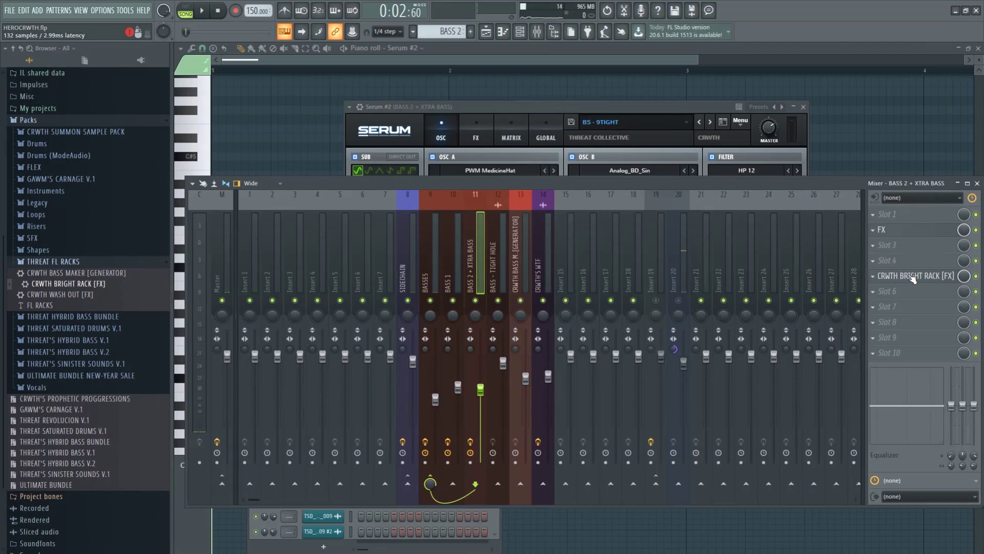
Open the CRWTH BRIGHT RACK [FX] and Effector effects of the BASS 2 + XTRA BASS mixer track and move their windows aside.
click(913, 277)
drag(700, 189, 503, 72)
click(926, 232)
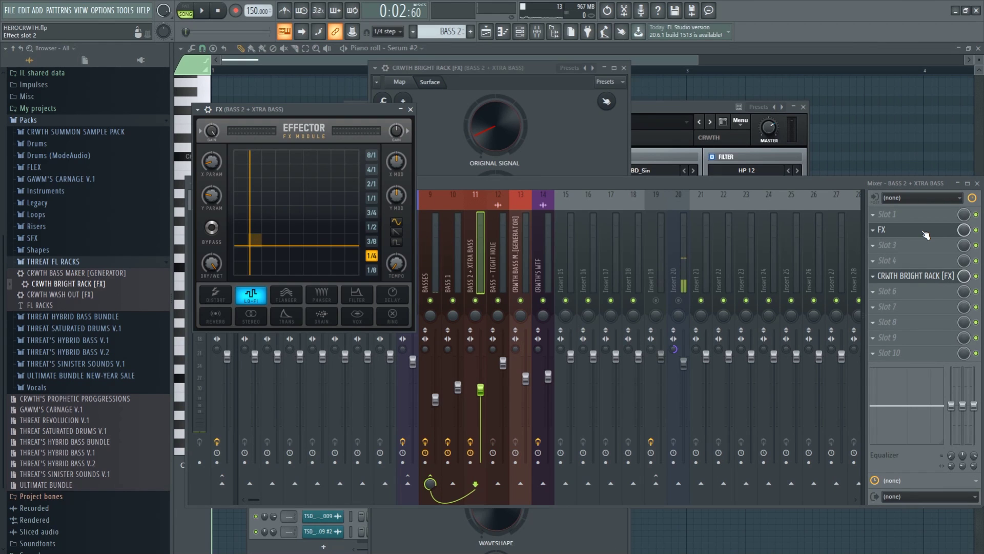
drag(251, 113, 271, 111)
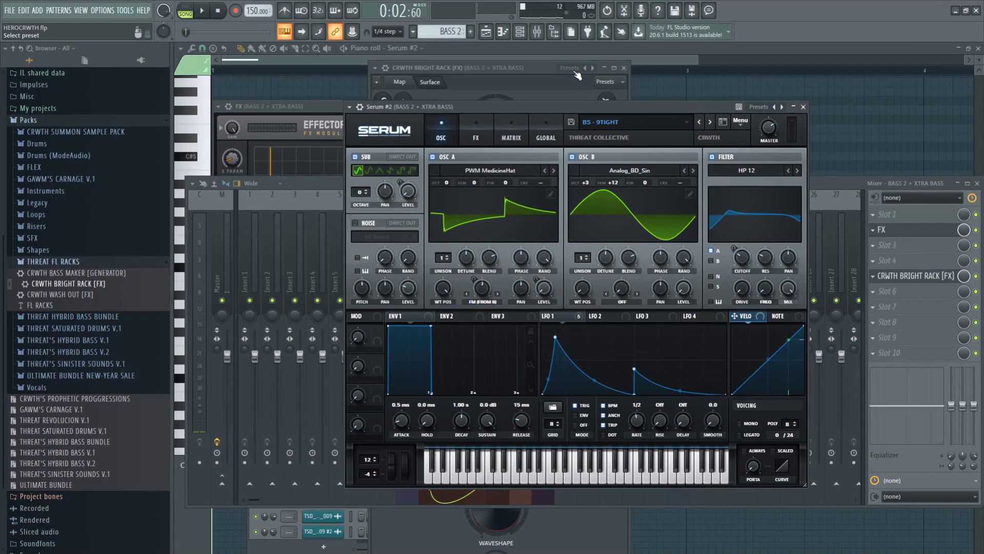
Reselect the BS - 9TIGHT preset in Serum #2 and clone the Serum #2 channel.
click(625, 123)
click(747, 247)
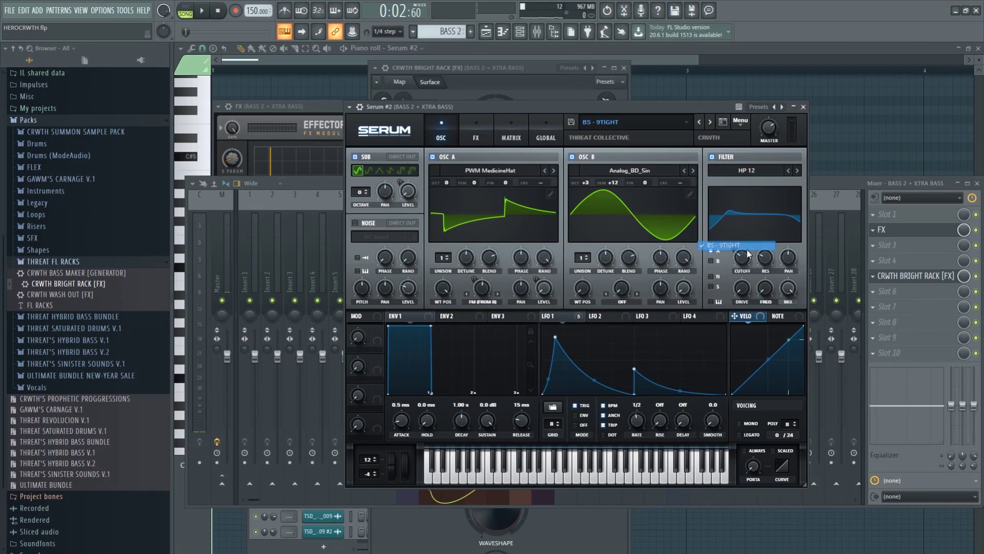
key(F6)
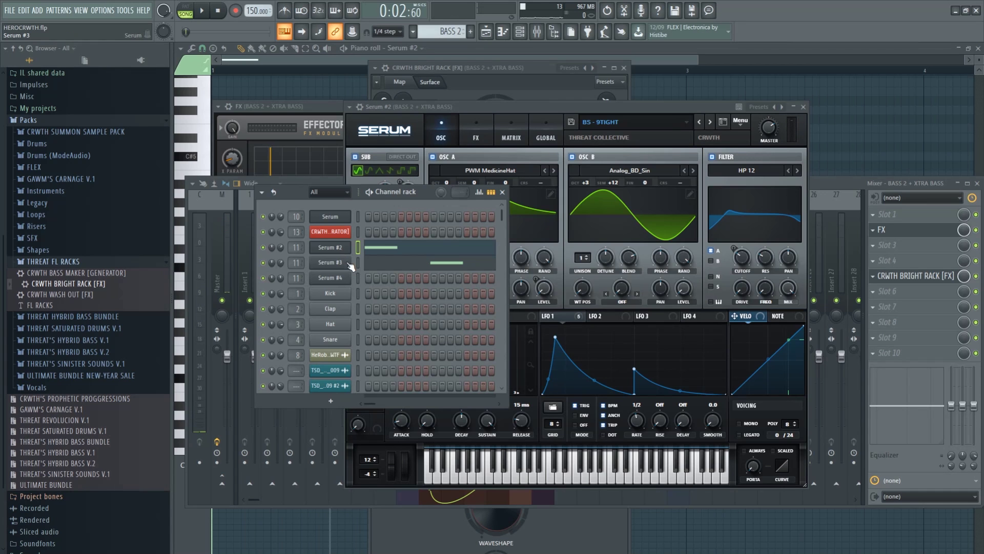
right_click(339, 250)
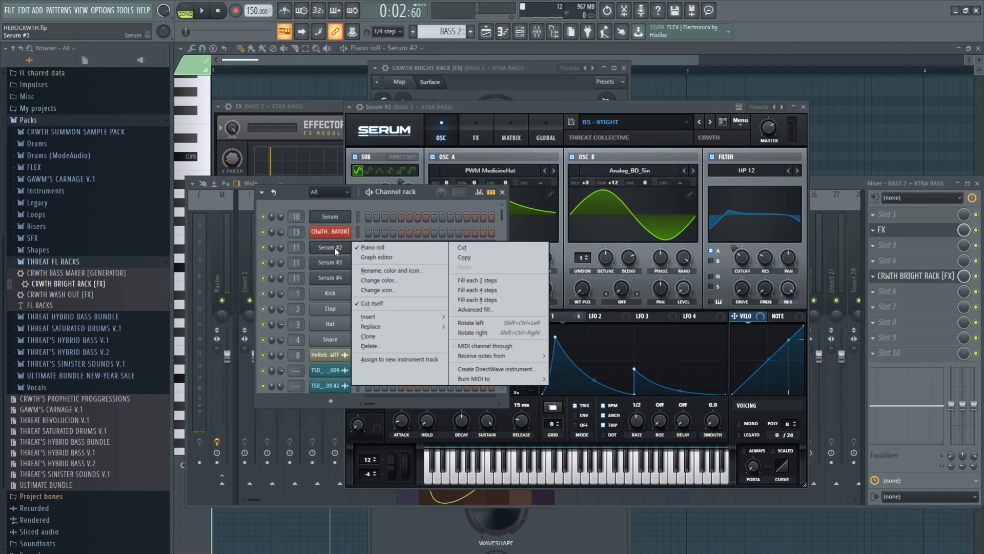
click(394, 337)
drag(505, 122, 524, 125)
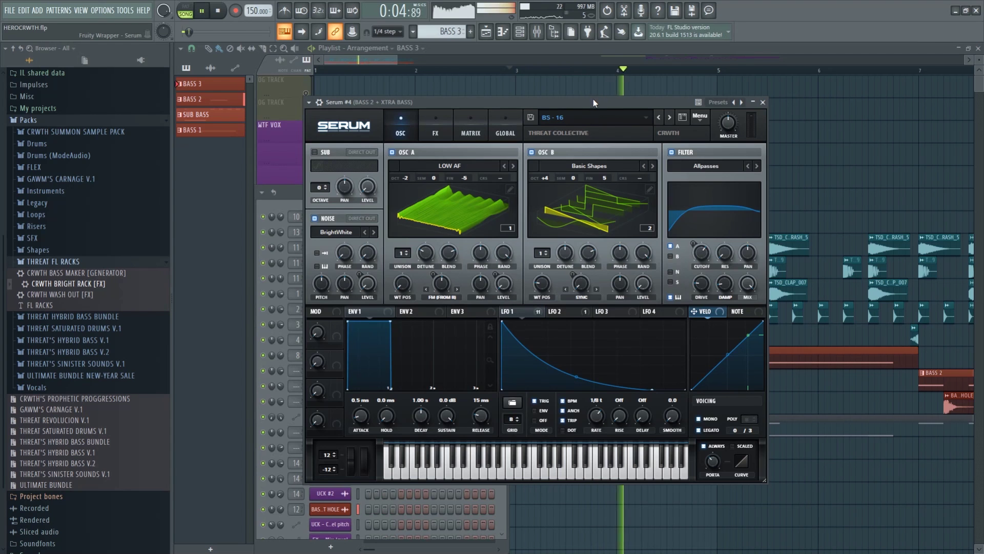
Stop playback and load the CRWTH BASS MAKER [GENERATOR] preset from THREAT FL RACKS onto its channel in the channel rack.
key(space)
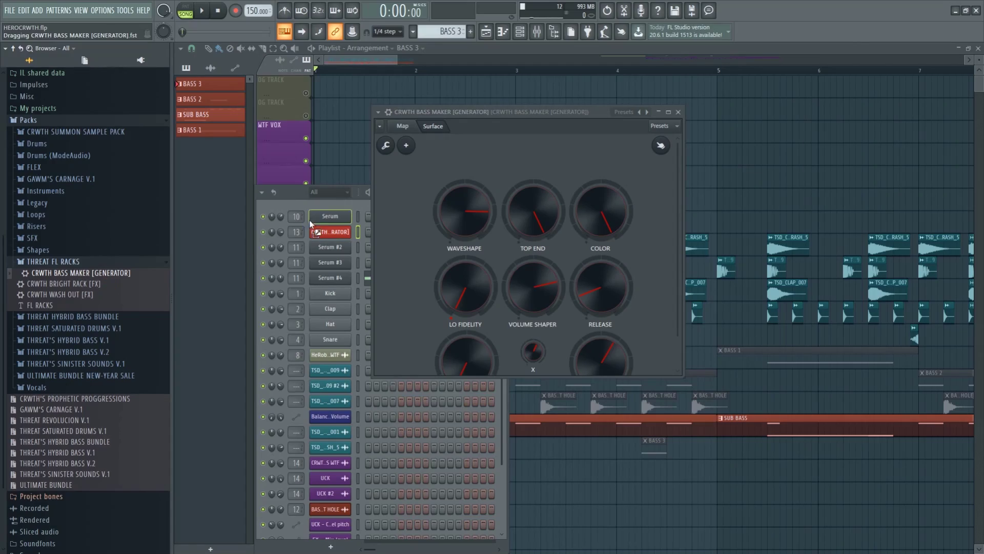
drag(311, 224, 312, 226)
drag(613, 370, 652, 405)
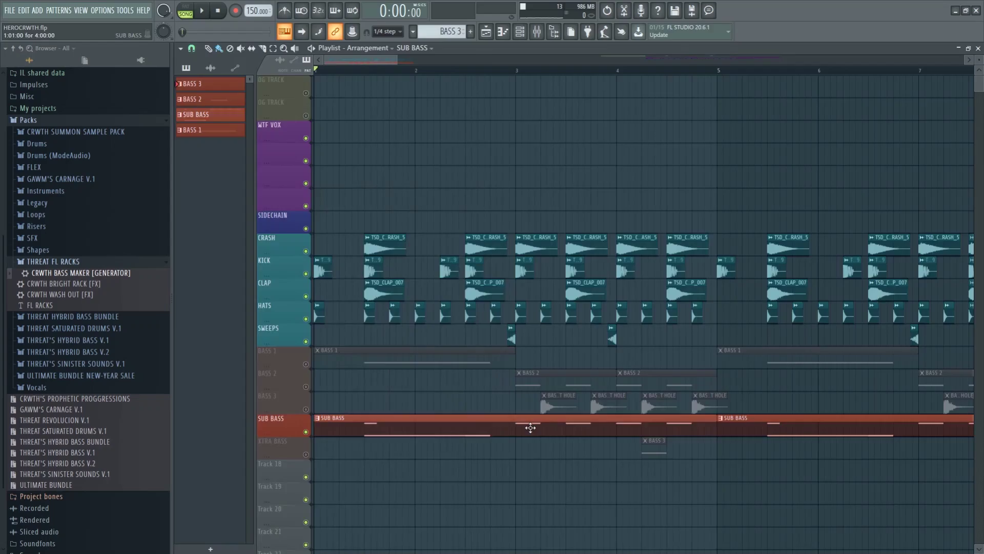
Examine the SUB BASS pattern's notes in the piano roll and return to the playlist.
double_click(530, 428)
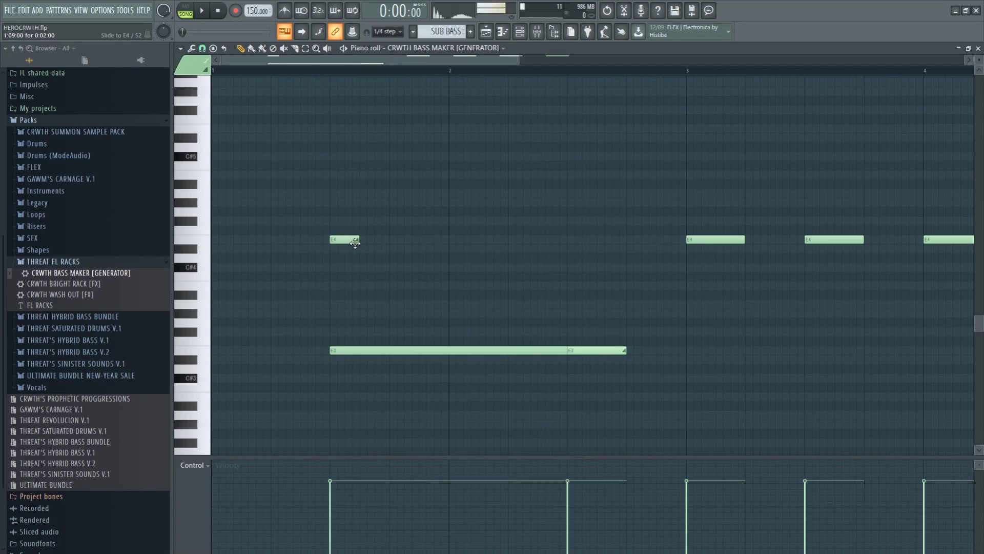
key(F5)
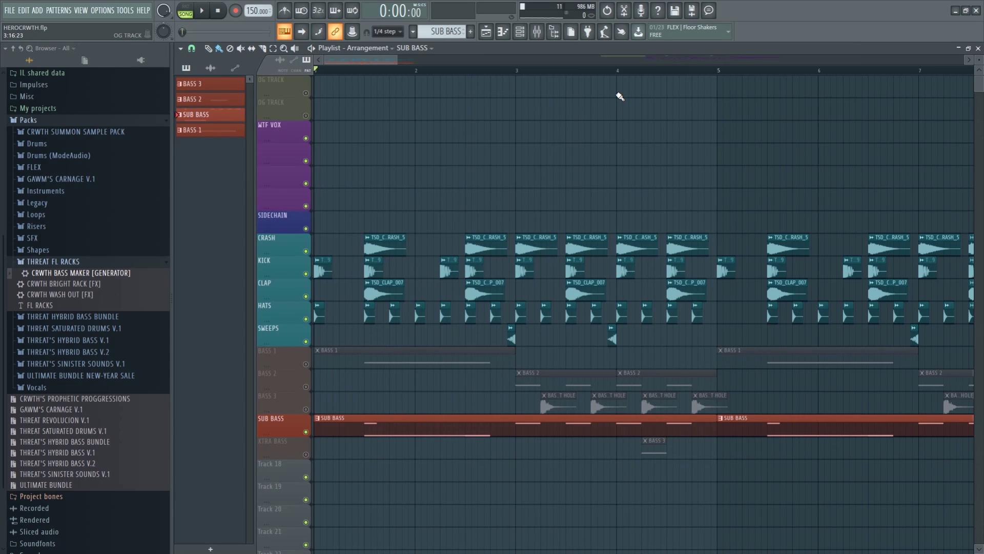
Review the effect chains of the BASS 1, BASS 2 + XTRA BASS and BASSES tracks in the mixer.
click(543, 34)
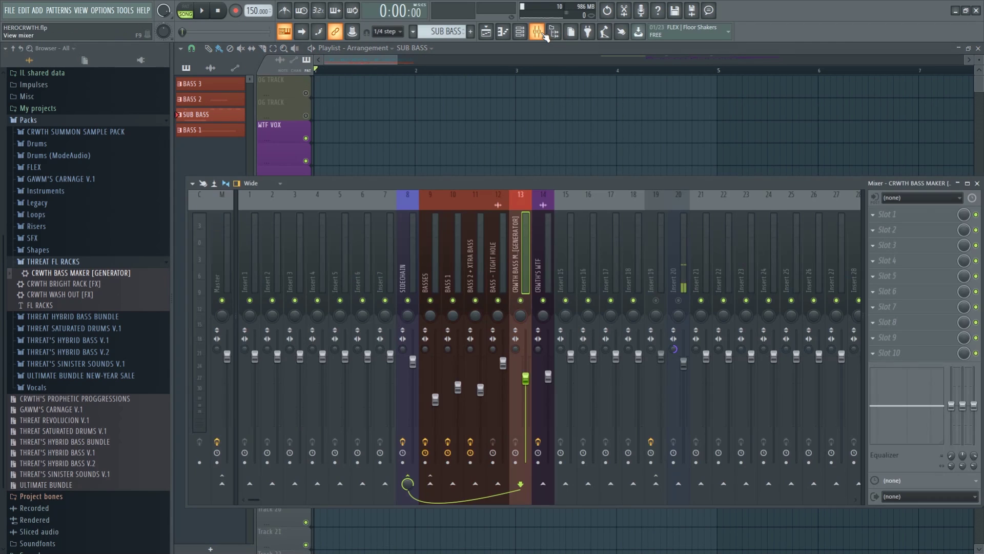
click(450, 239)
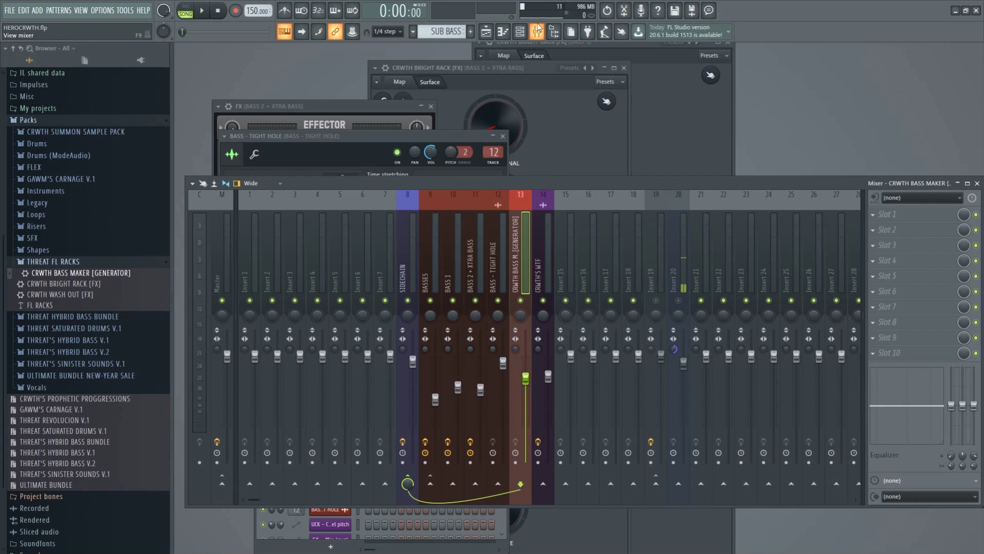
click(469, 251)
click(451, 262)
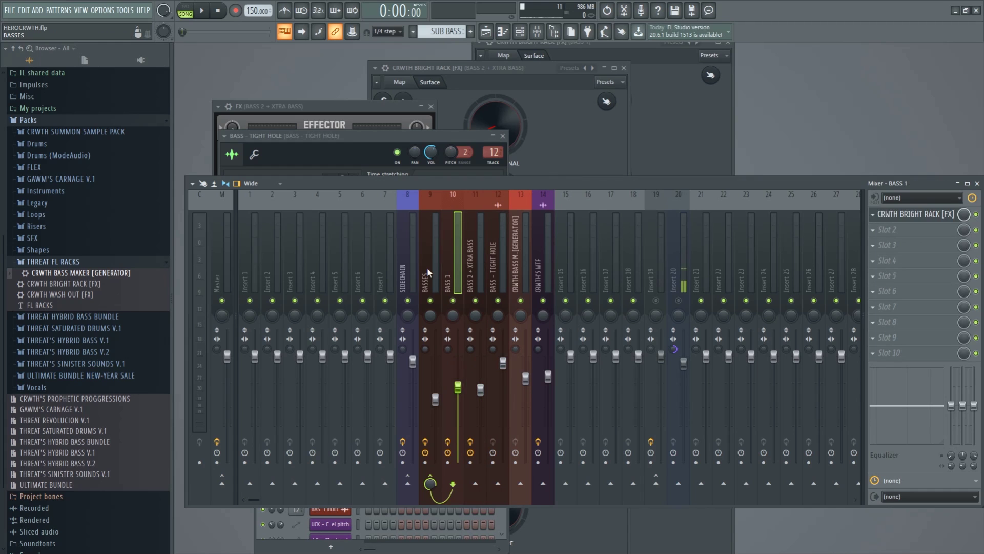
click(426, 266)
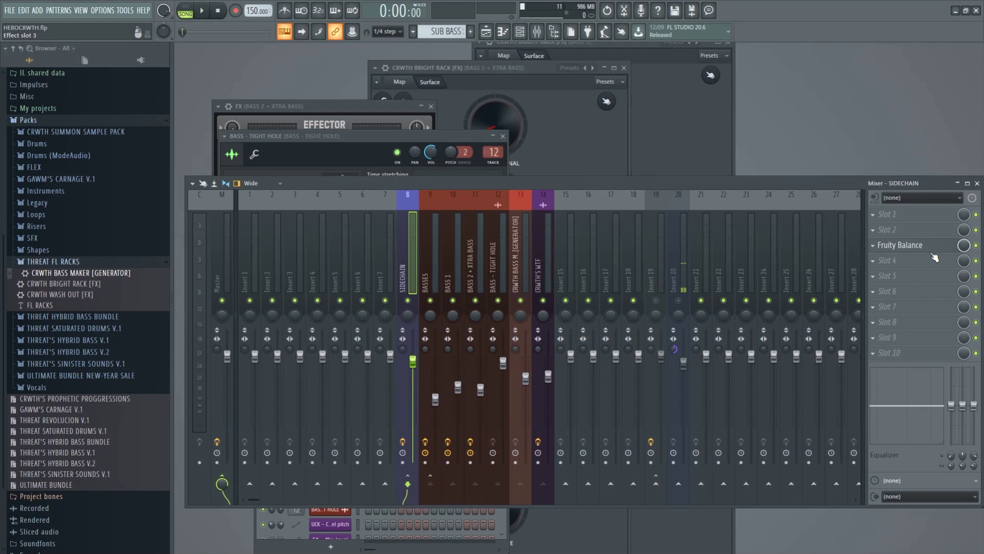
Create an automation clip for the Volume of Fruity Balance on the SIDECHAIN mixer track.
click(933, 251)
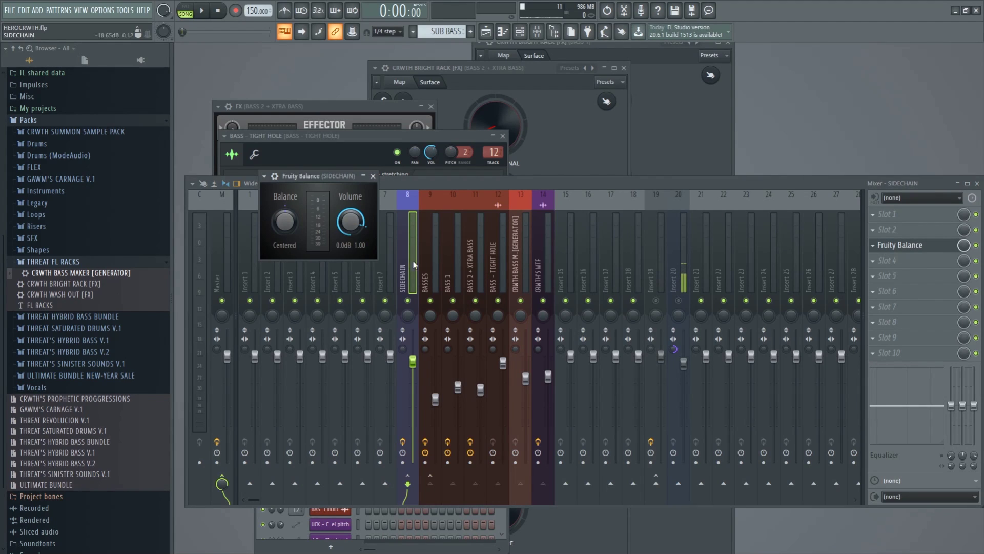
right_click(353, 232)
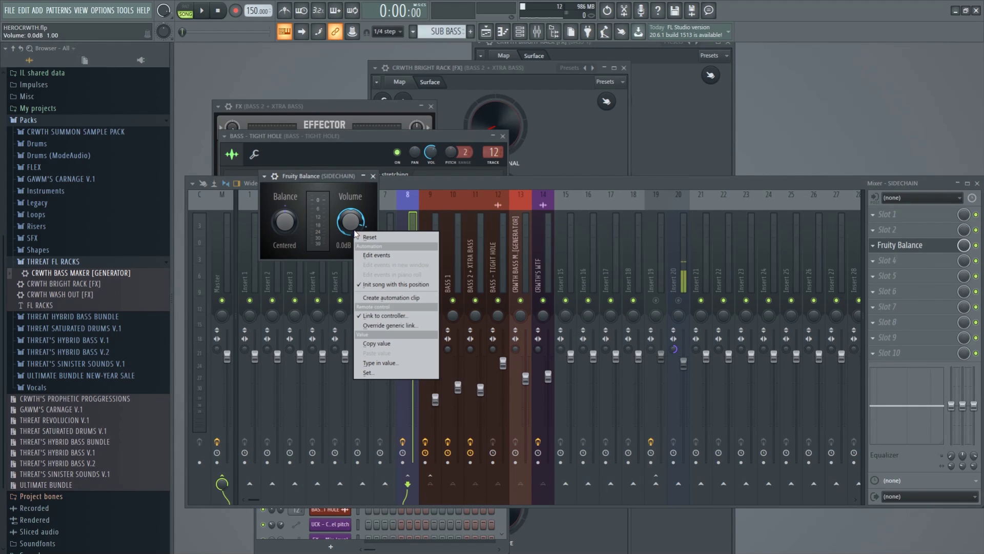
click(409, 299)
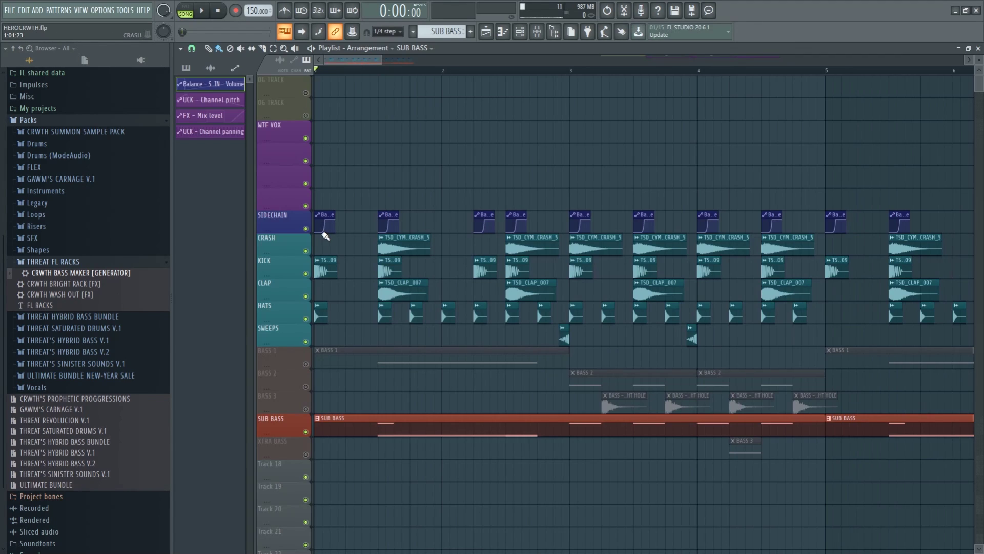
Play back the arrangement with the sidechain's Fruity Balance in view, and stop it.
click(537, 32)
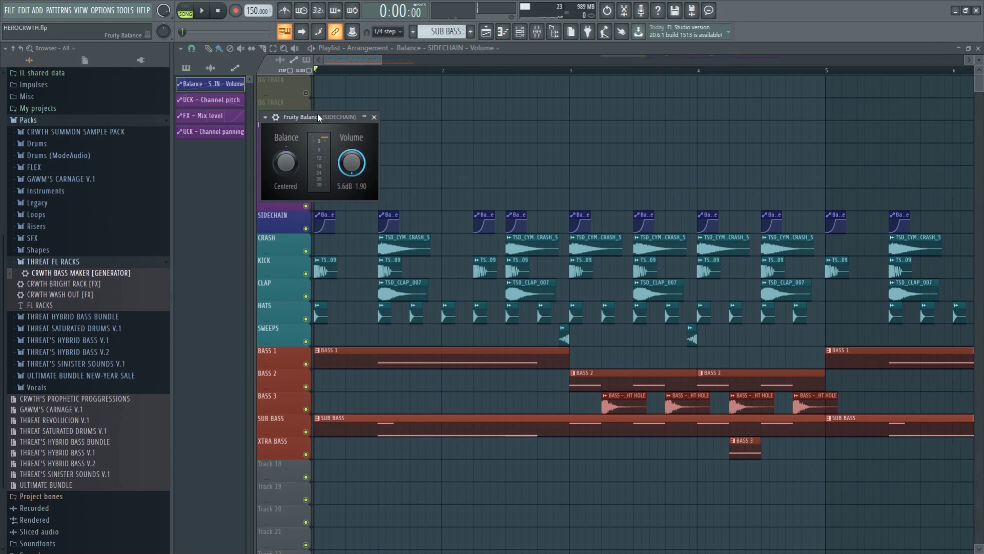
key(space)
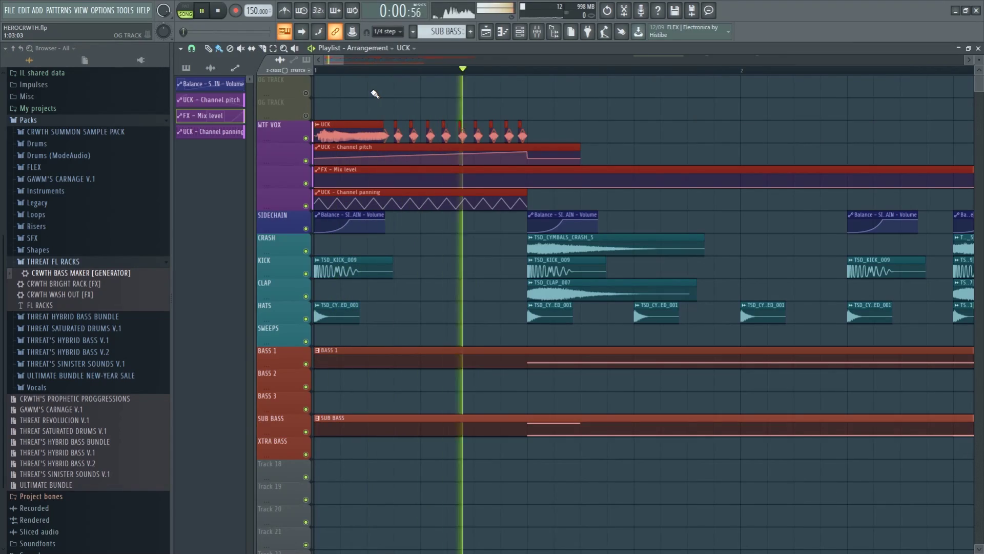
key(space)
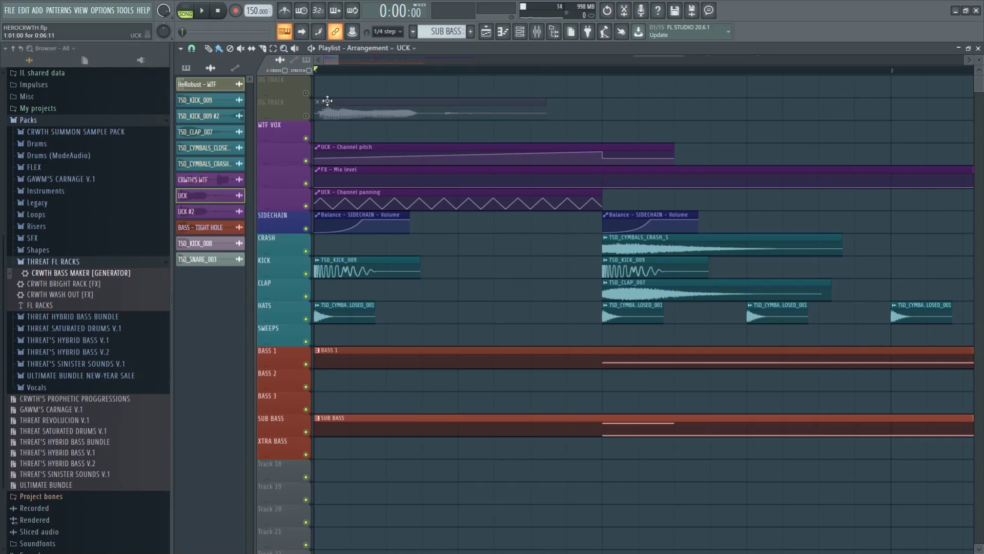
Move the UCK vocal clip from the OG TRACK lane onto the WTF VOX track and change the playlist snap setting.
drag(328, 109, 329, 133)
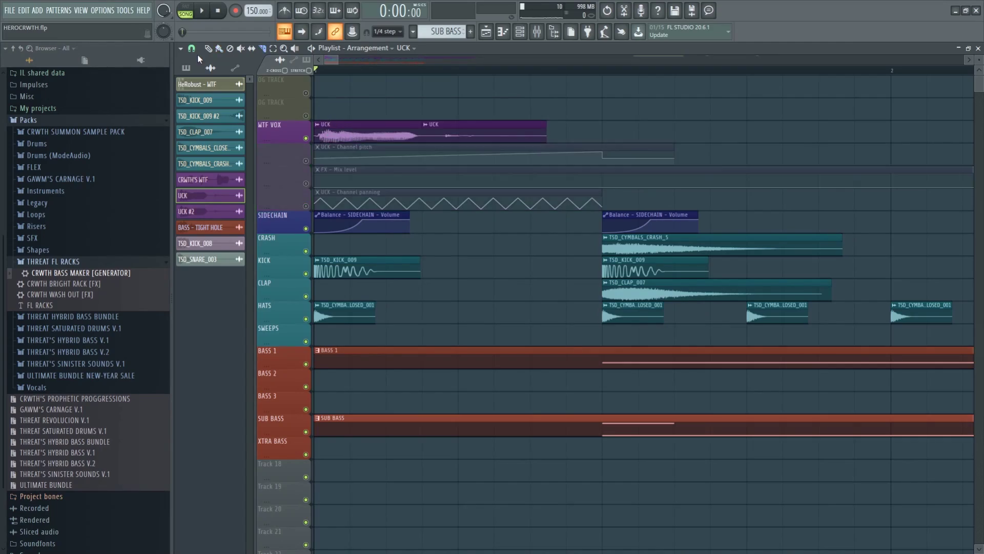
click(193, 49)
click(202, 96)
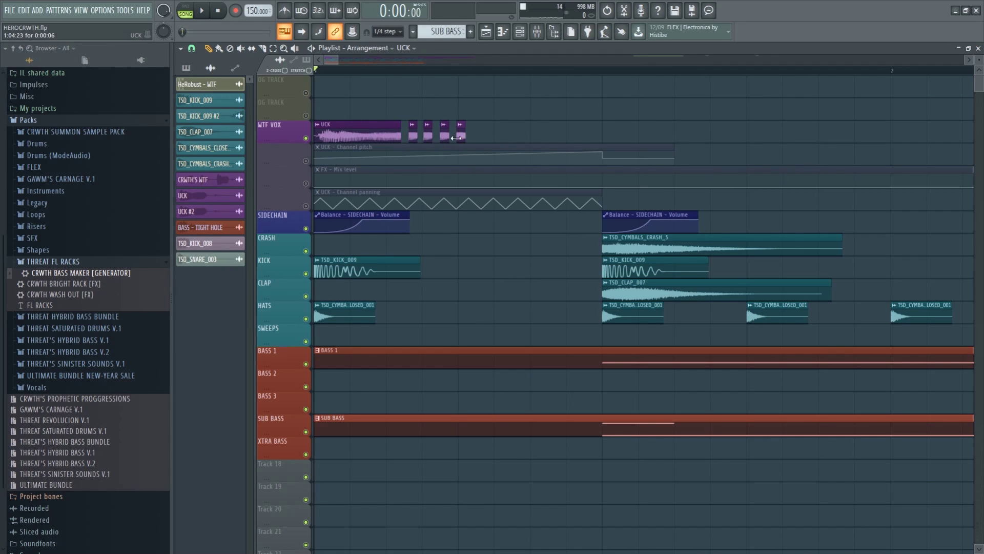
key(space)
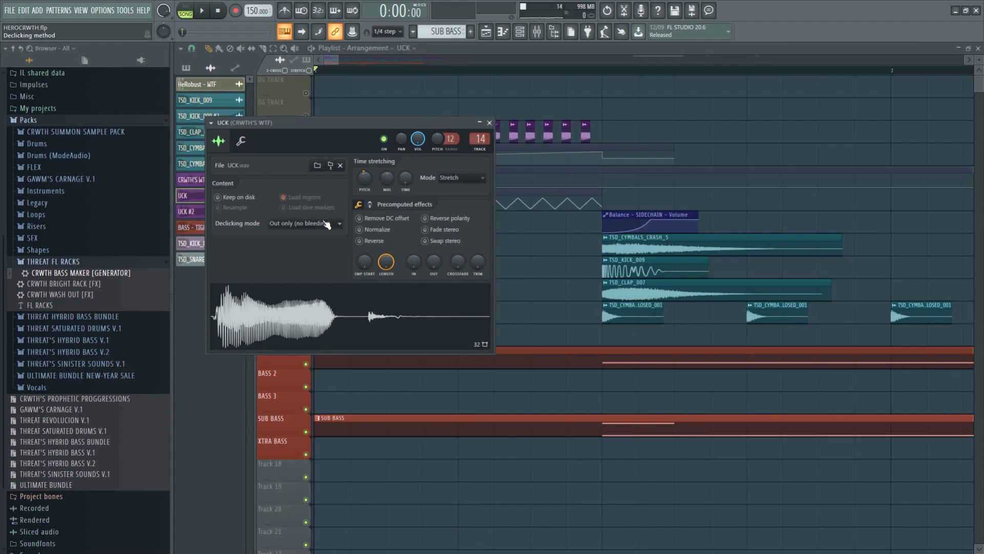
Set the UCK sample's declicking mode to Generic (bleeding) and choose its time-stretching mode.
click(326, 224)
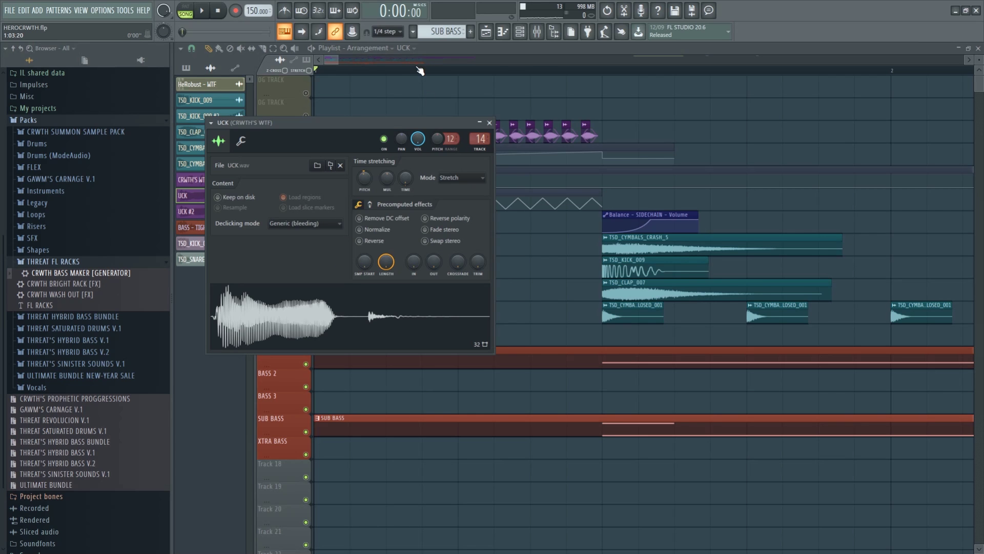
key(Escape)
key(space)
click(467, 180)
click(459, 208)
Look at the automation options for the UCK channel's pitch.
right_click(437, 139)
click(451, 122)
right_click(441, 141)
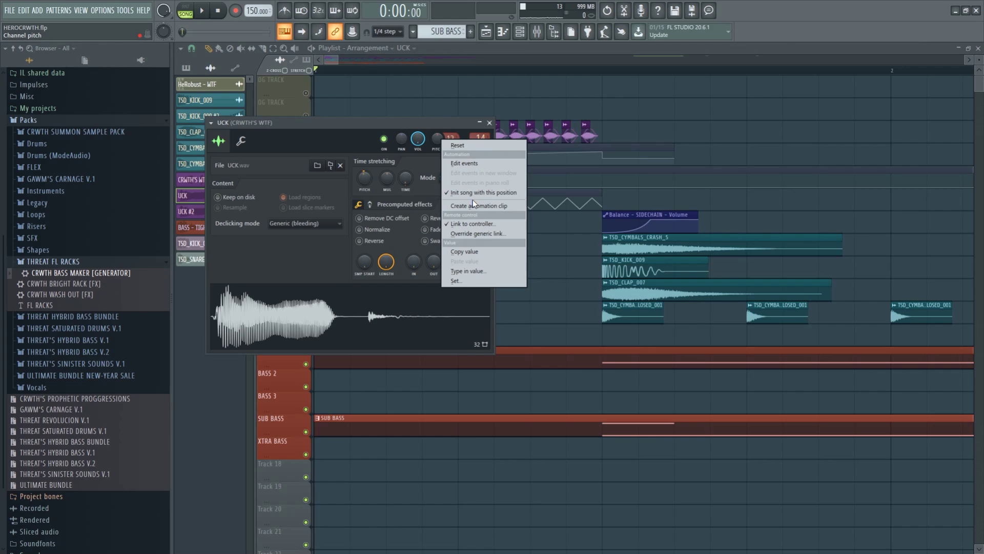
click(479, 107)
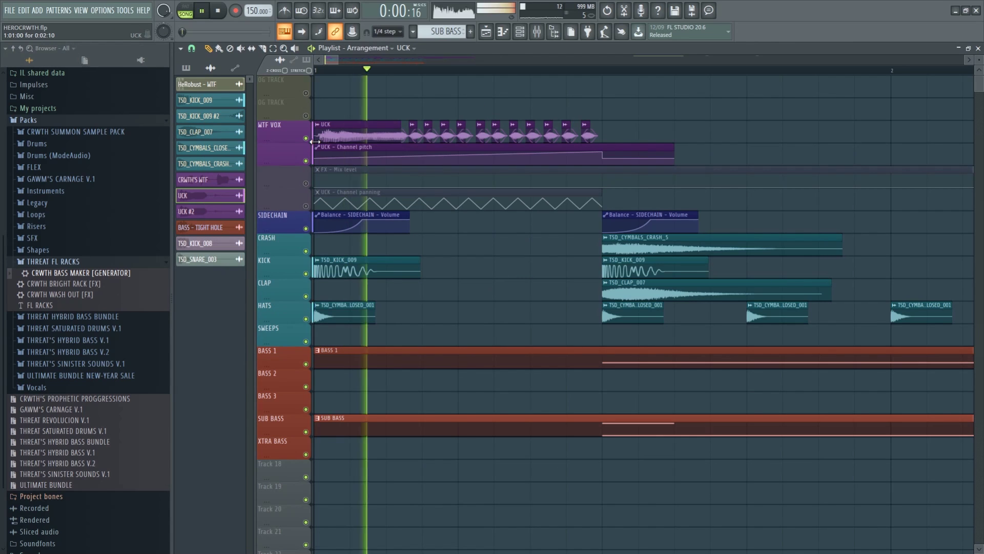
Stop playback, select all the short chopped UCK clips on the WTF VOX track and trim them slightly shorter together.
key(space)
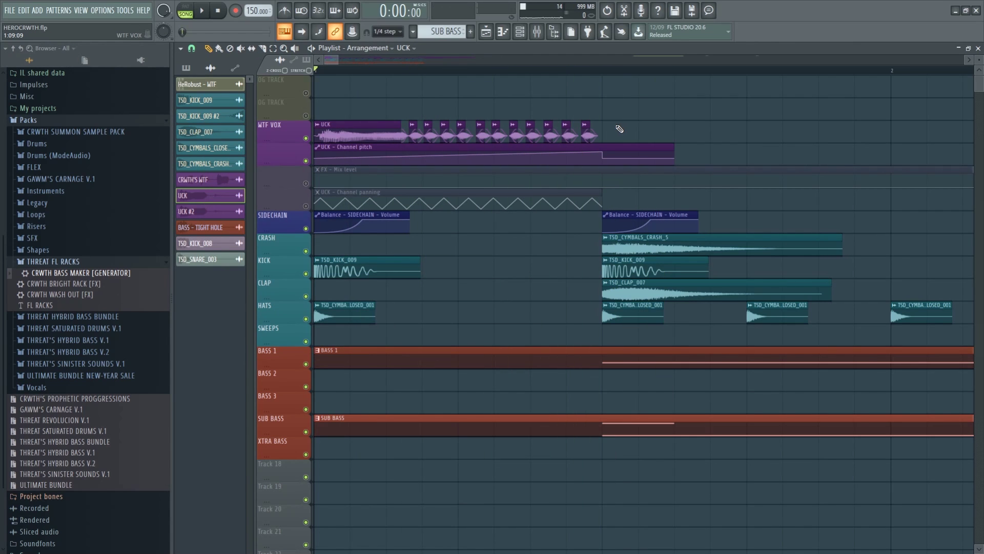
drag(505, 126, 410, 125)
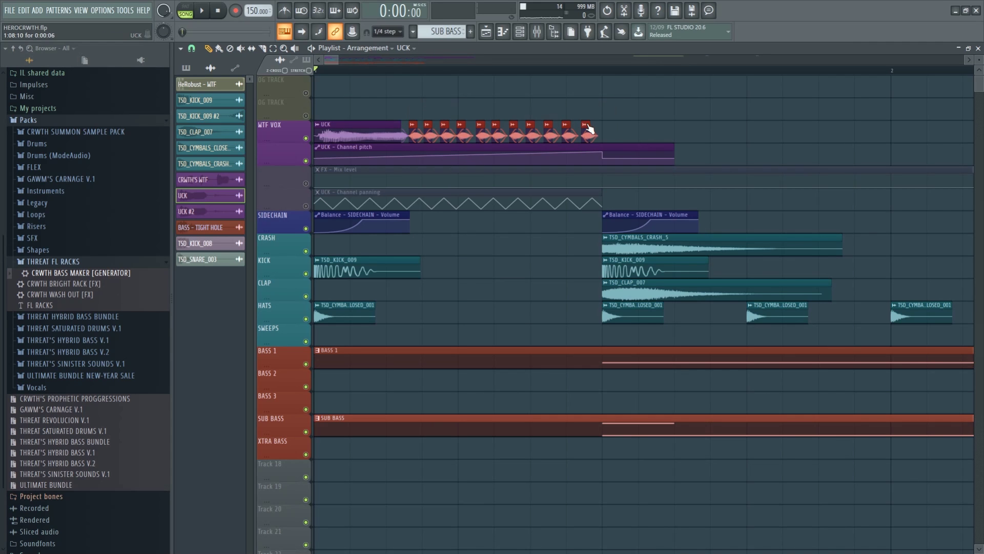
key(space)
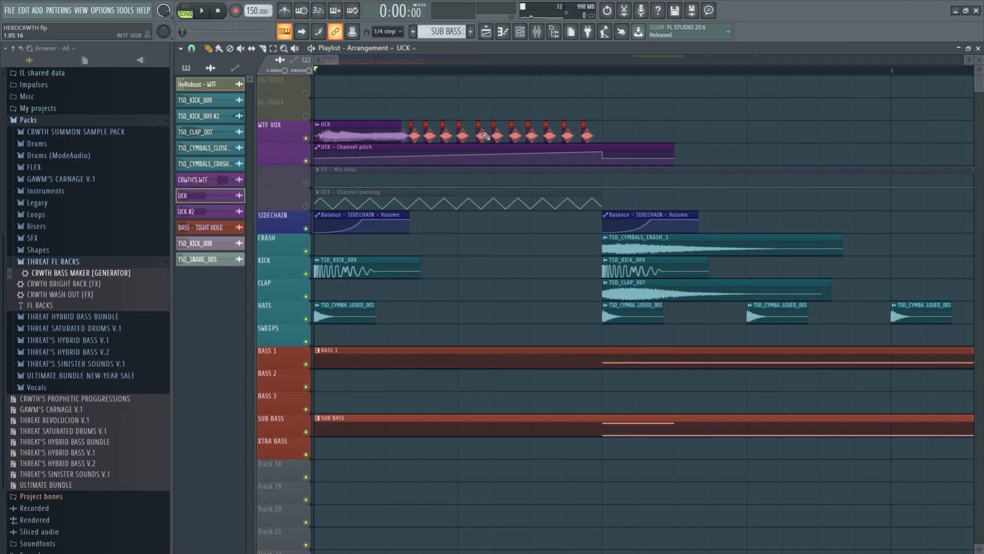
Look at the automation options for the UCK channel's panning and unmute the track holding its Channel panning automation.
double_click(485, 136)
right_click(405, 147)
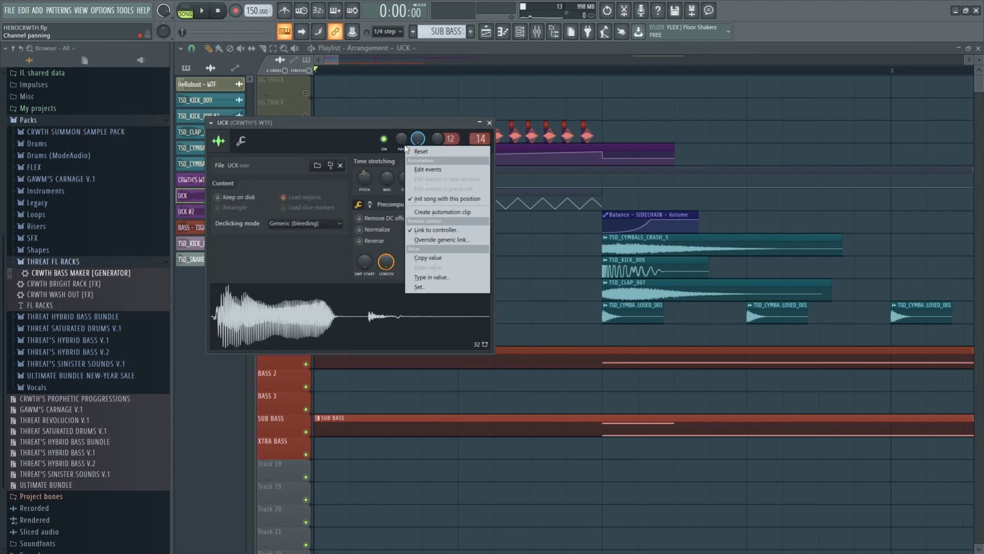
click(435, 213)
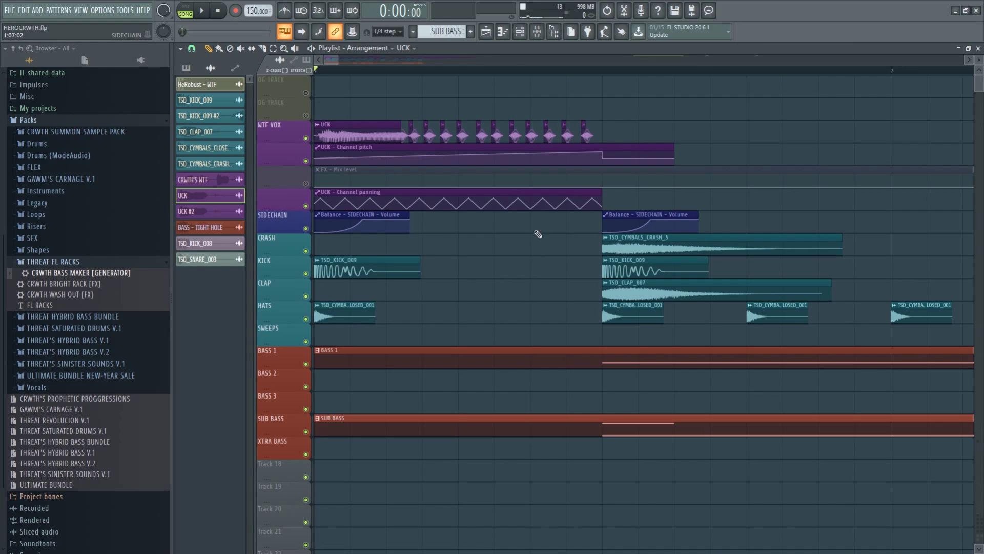
Examine the LFO settings of the UCK Channel panning automation clip and close them.
click(532, 193)
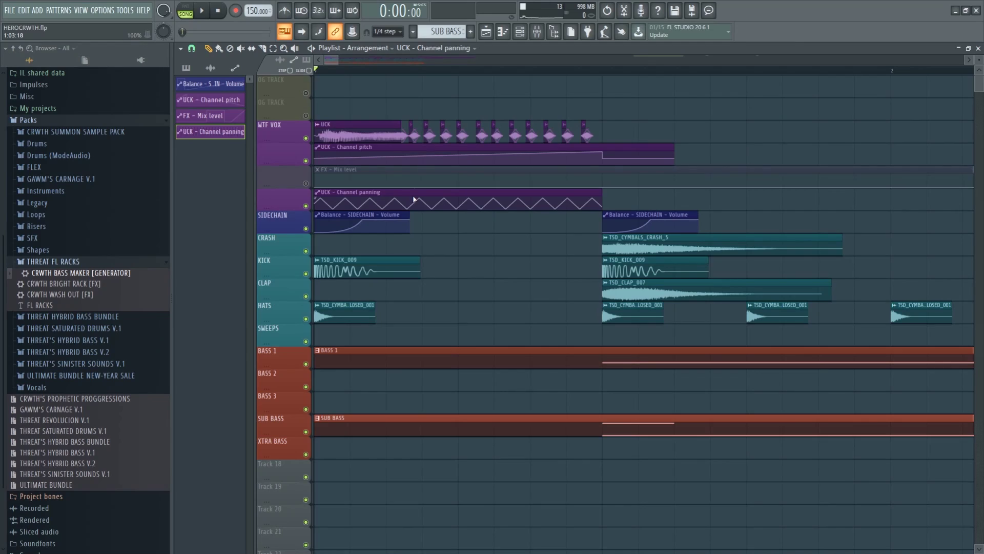
double_click(414, 200)
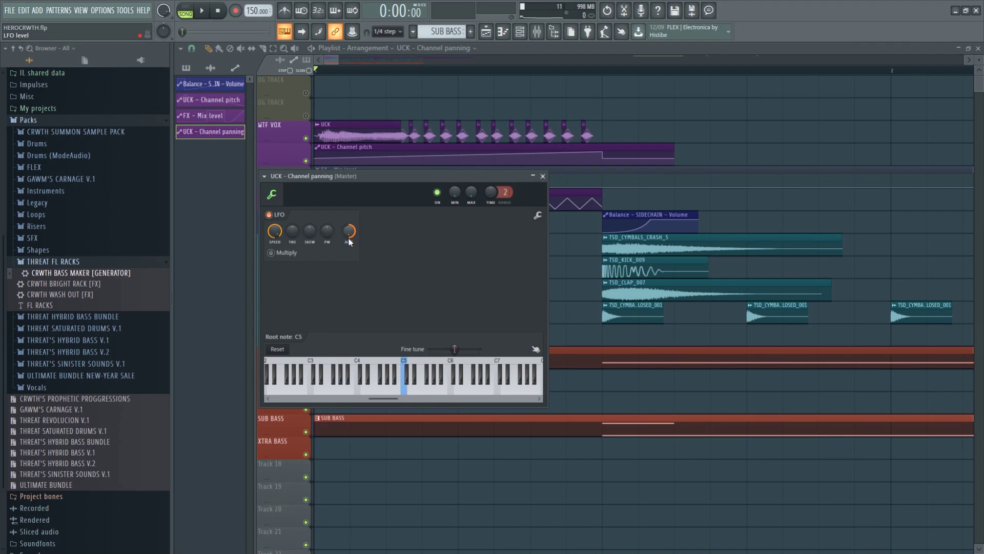
key(Escape)
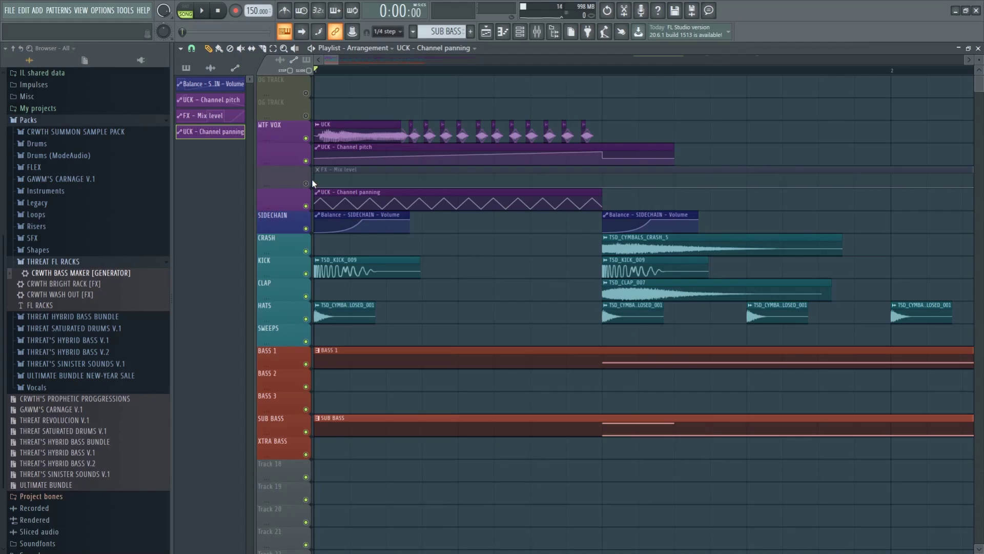
Unmute the FX - Mix level automation track and inspect its jump at the first UCK #2 clip in bar 3.
drag(312, 178, 314, 184)
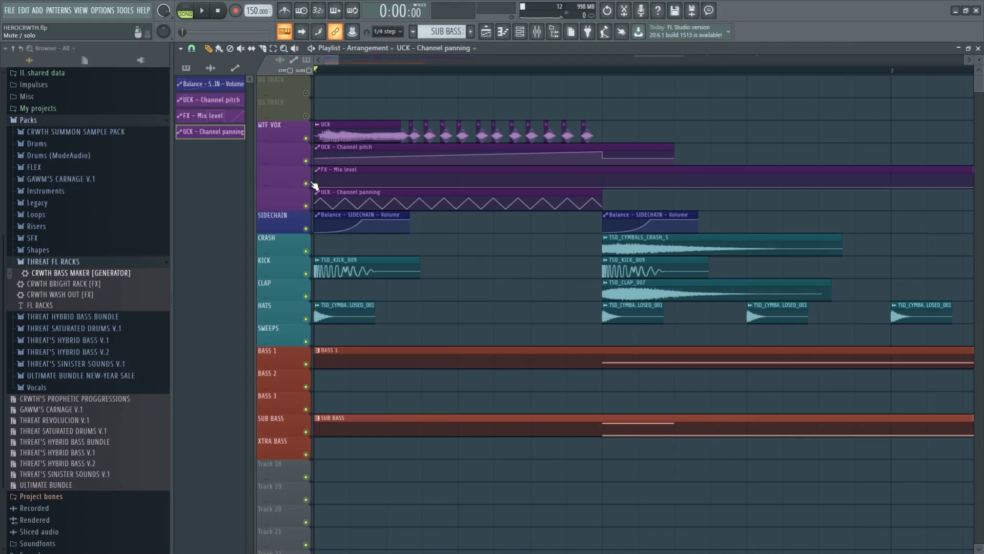
drag(331, 67, 362, 70)
drag(409, 178, 409, 189)
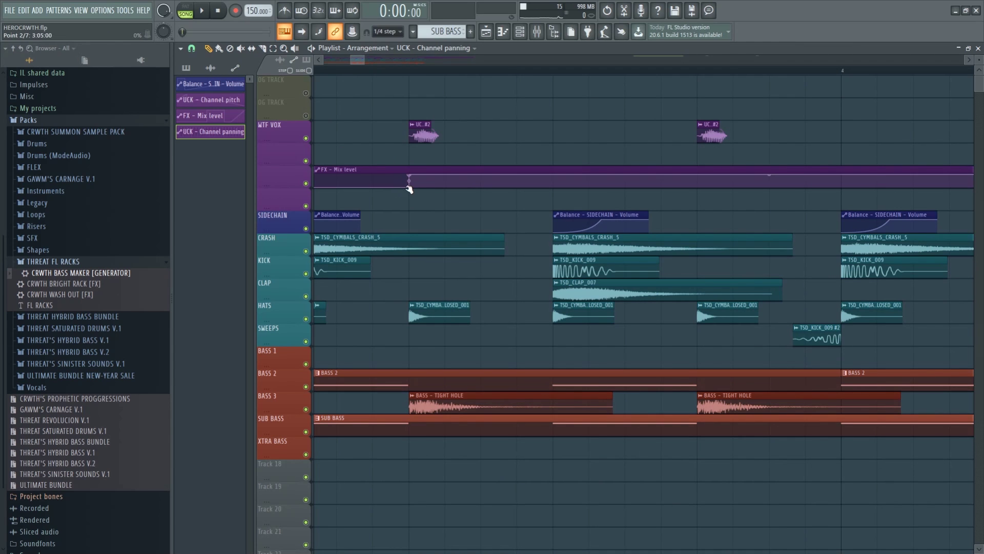
Examine the FX slot's mix level and the Effector delay settings on the CRWTH'S WTF mixer track, and return to the playlist.
click(536, 31)
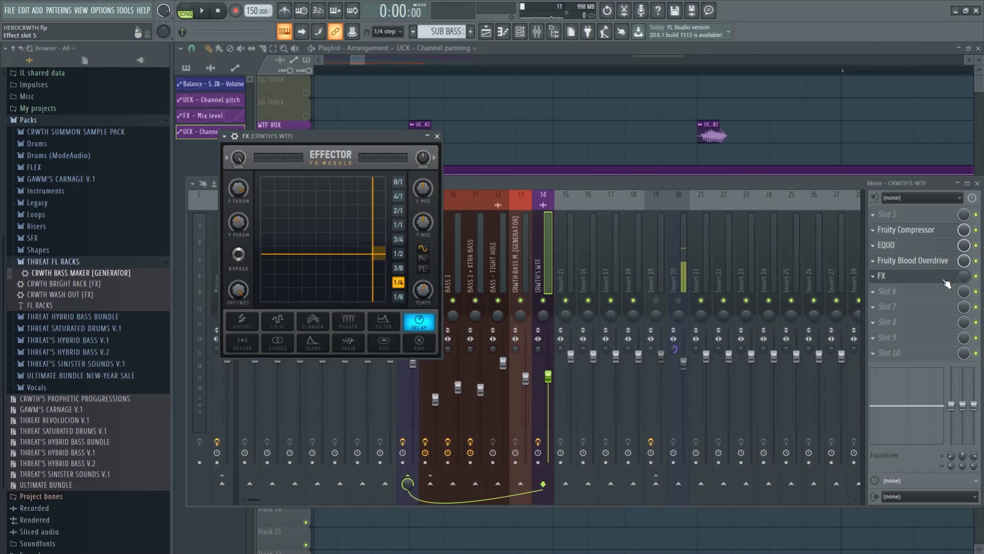
click(947, 283)
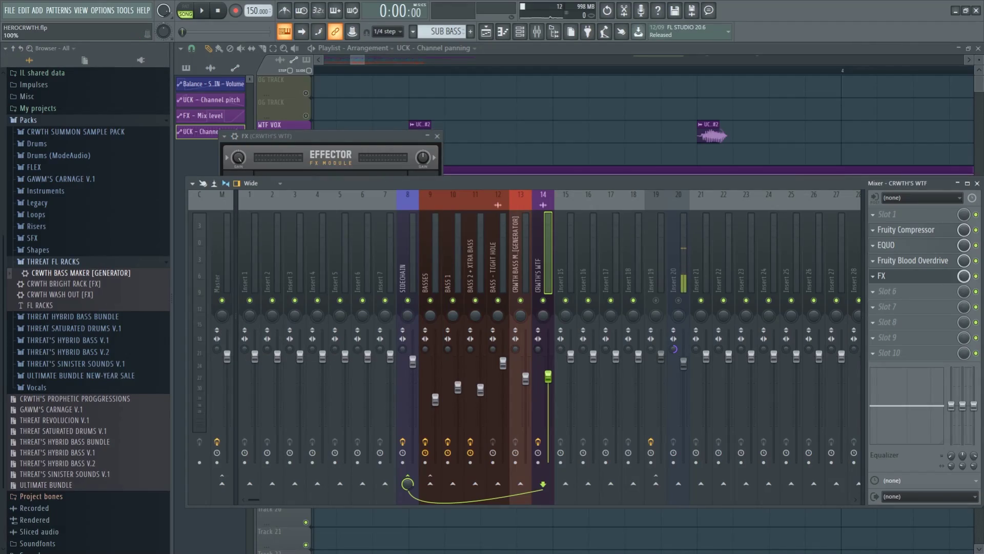
click(303, 170)
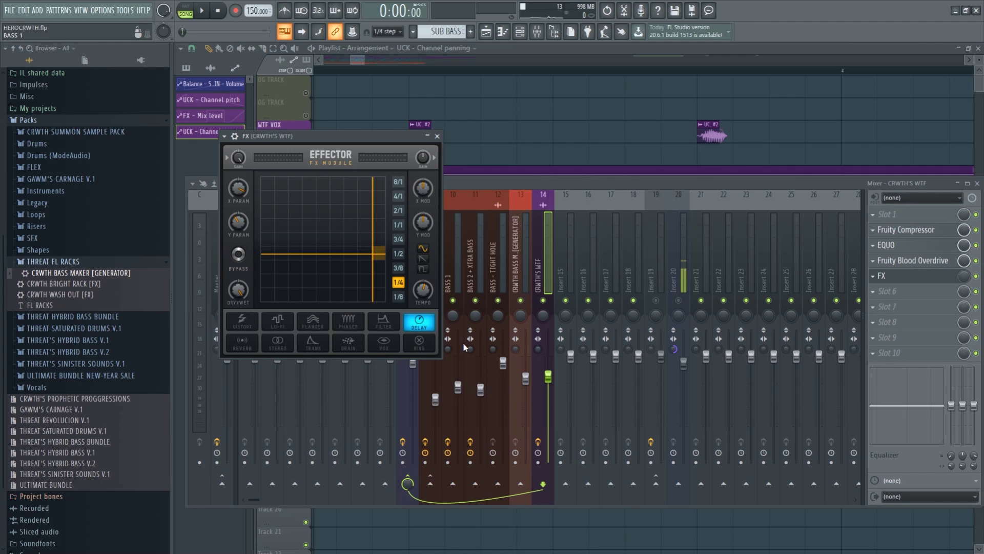
right_click(532, 159)
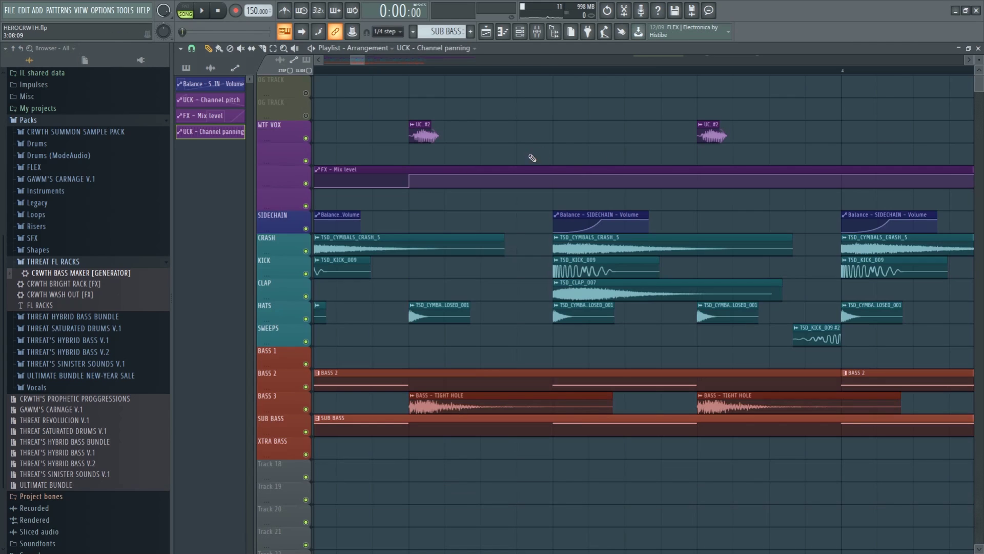
Play the section around bar 3 with the WTF VOX tracks soloed, and again with all tracks active.
right_click(306, 138)
key(space)
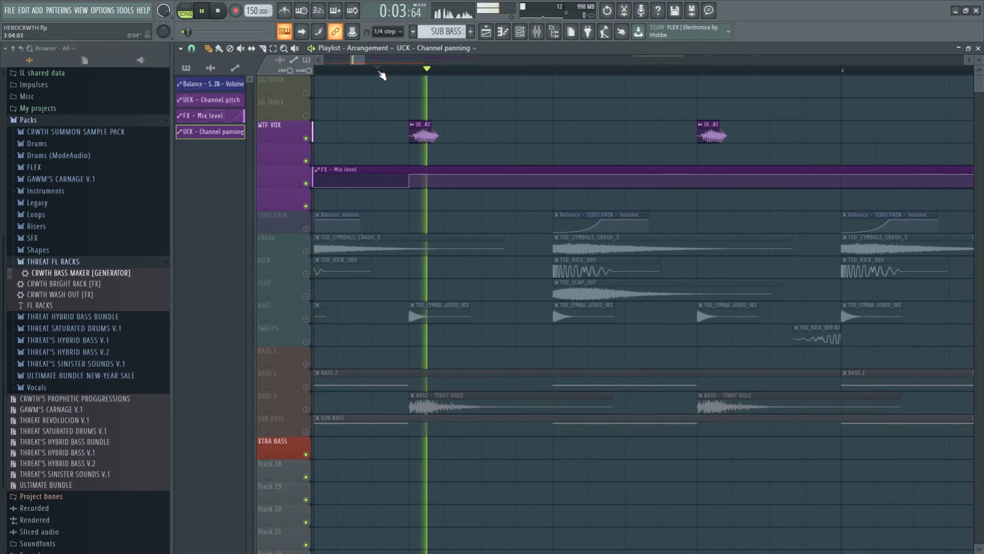
key(space)
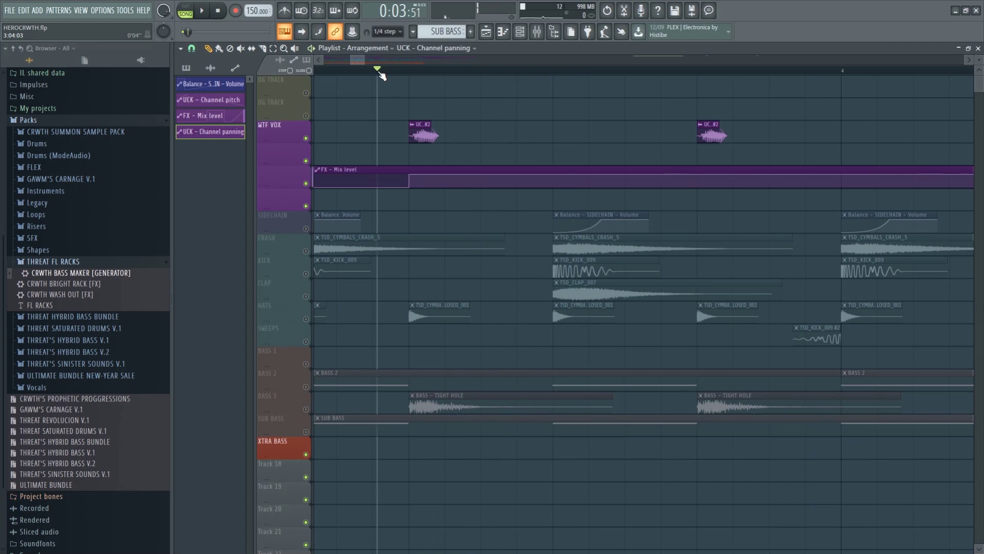
click(306, 409)
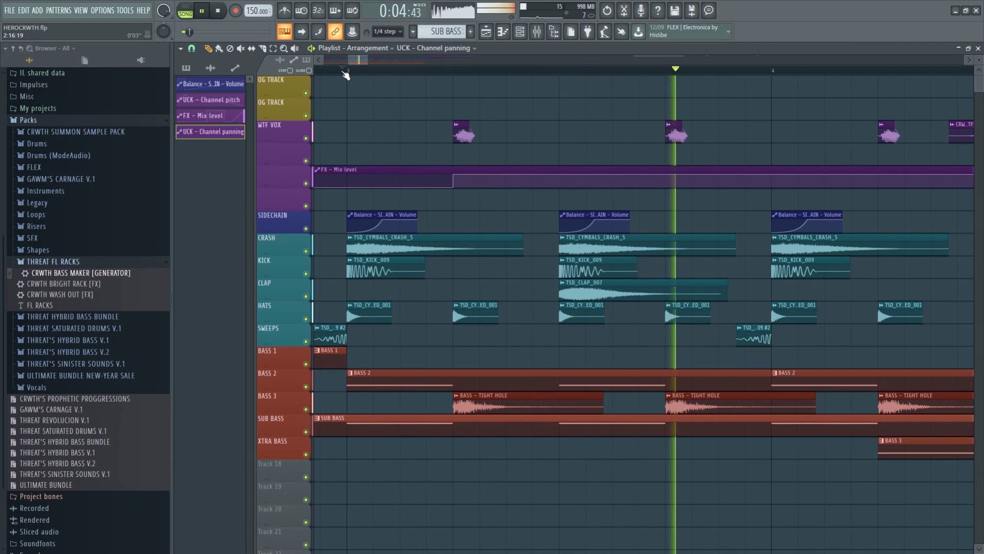
click(343, 71)
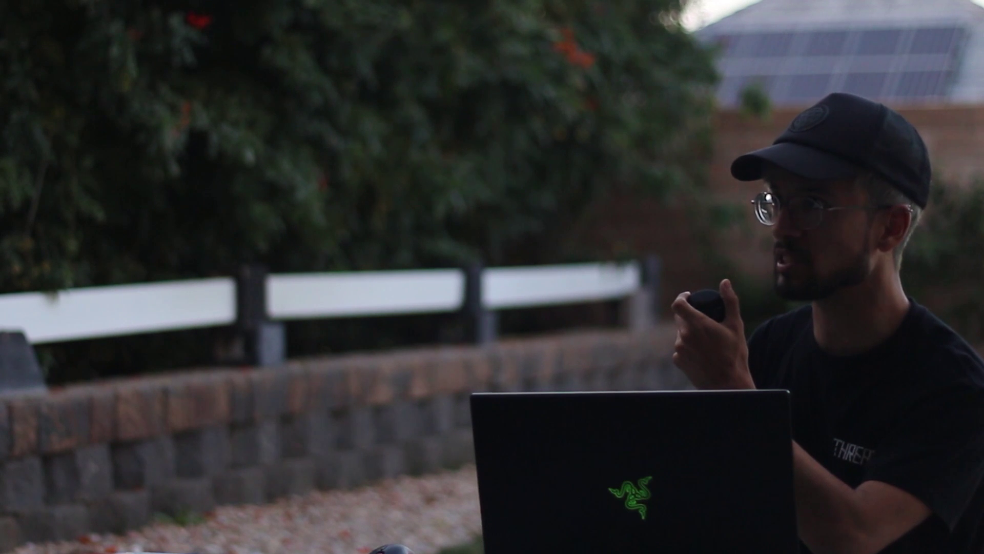